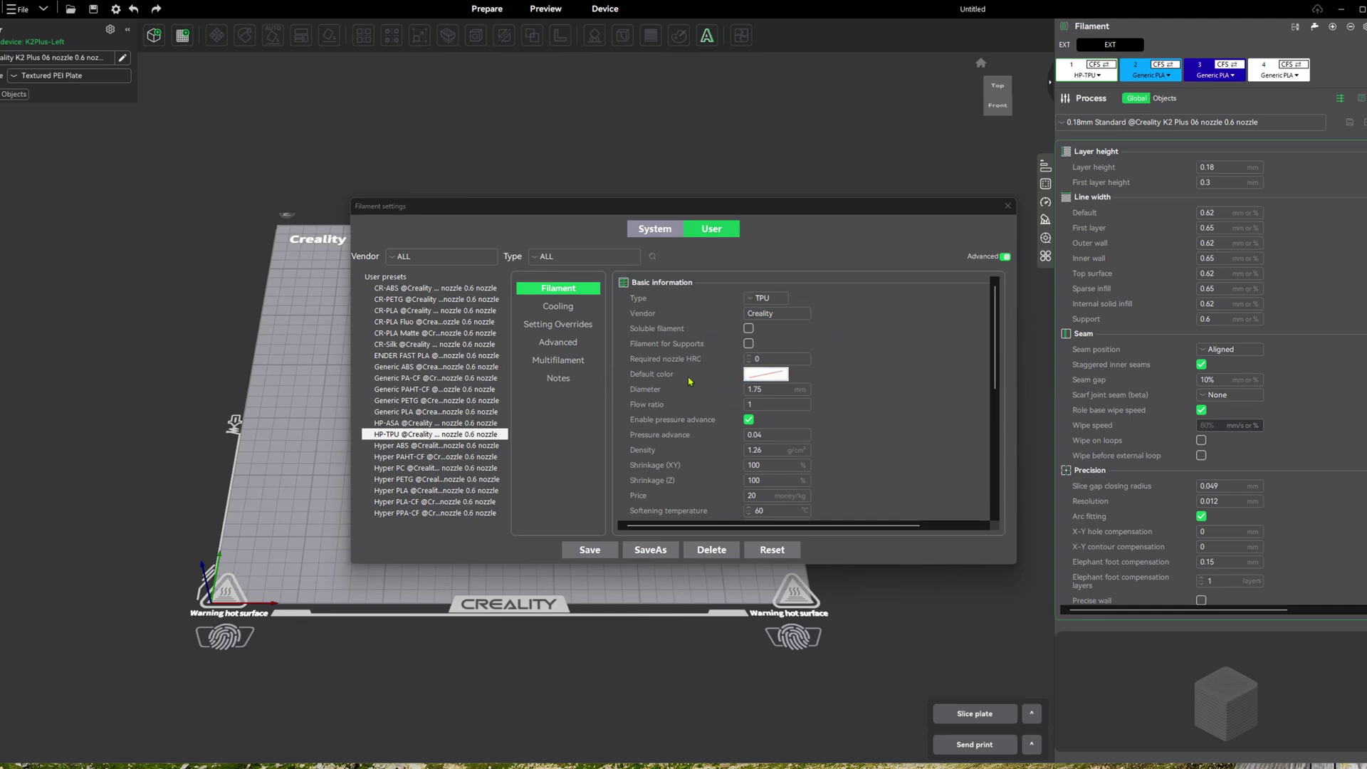
scroll(689, 382, down, 5)
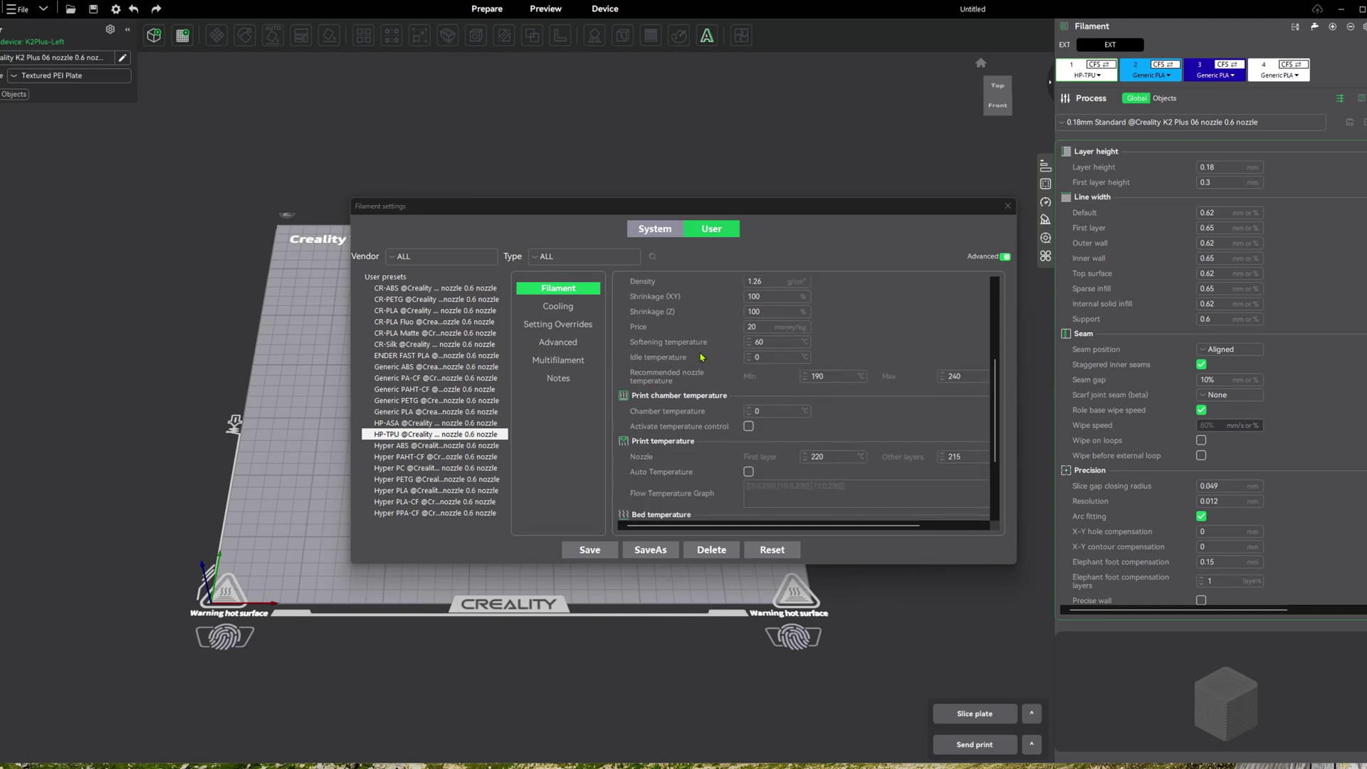
scroll(701, 356, down, 2)
scroll(725, 392, up, 4)
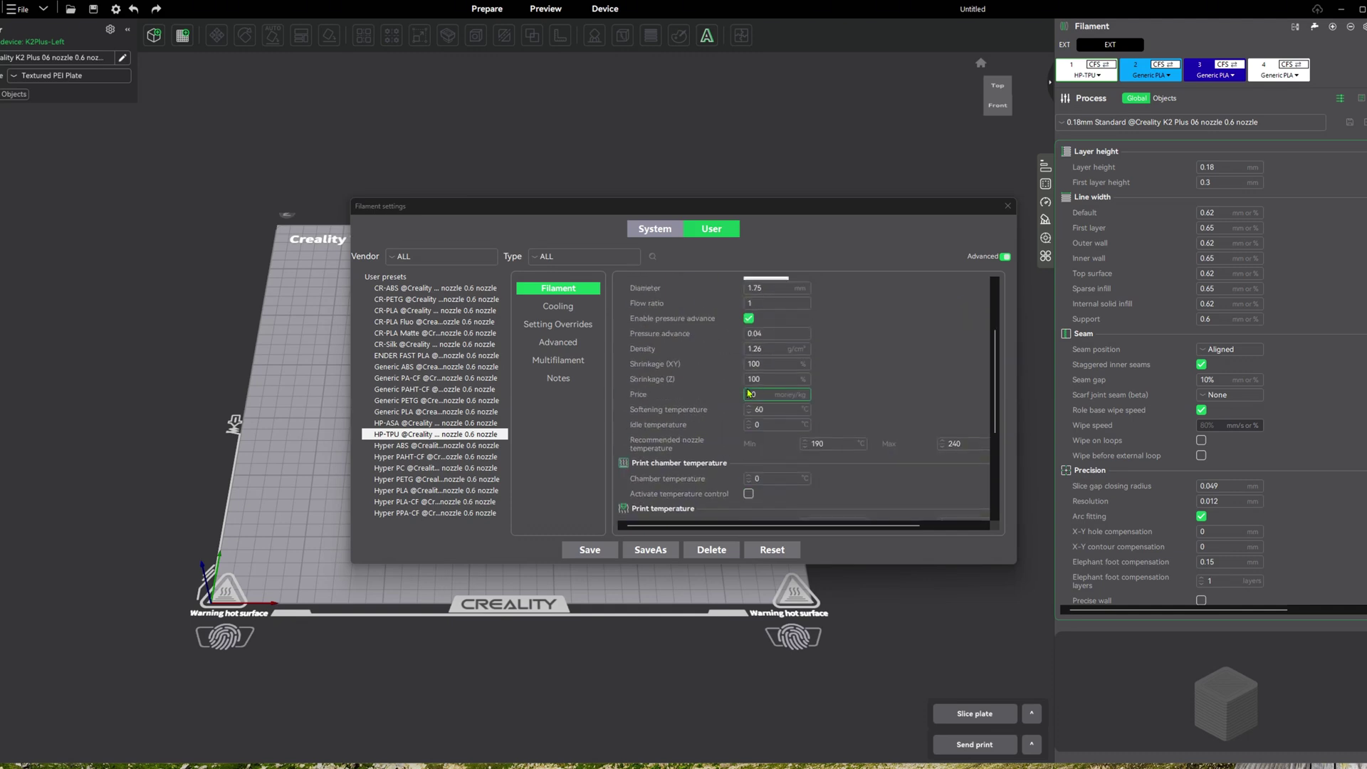
scroll(744, 403, down, 6)
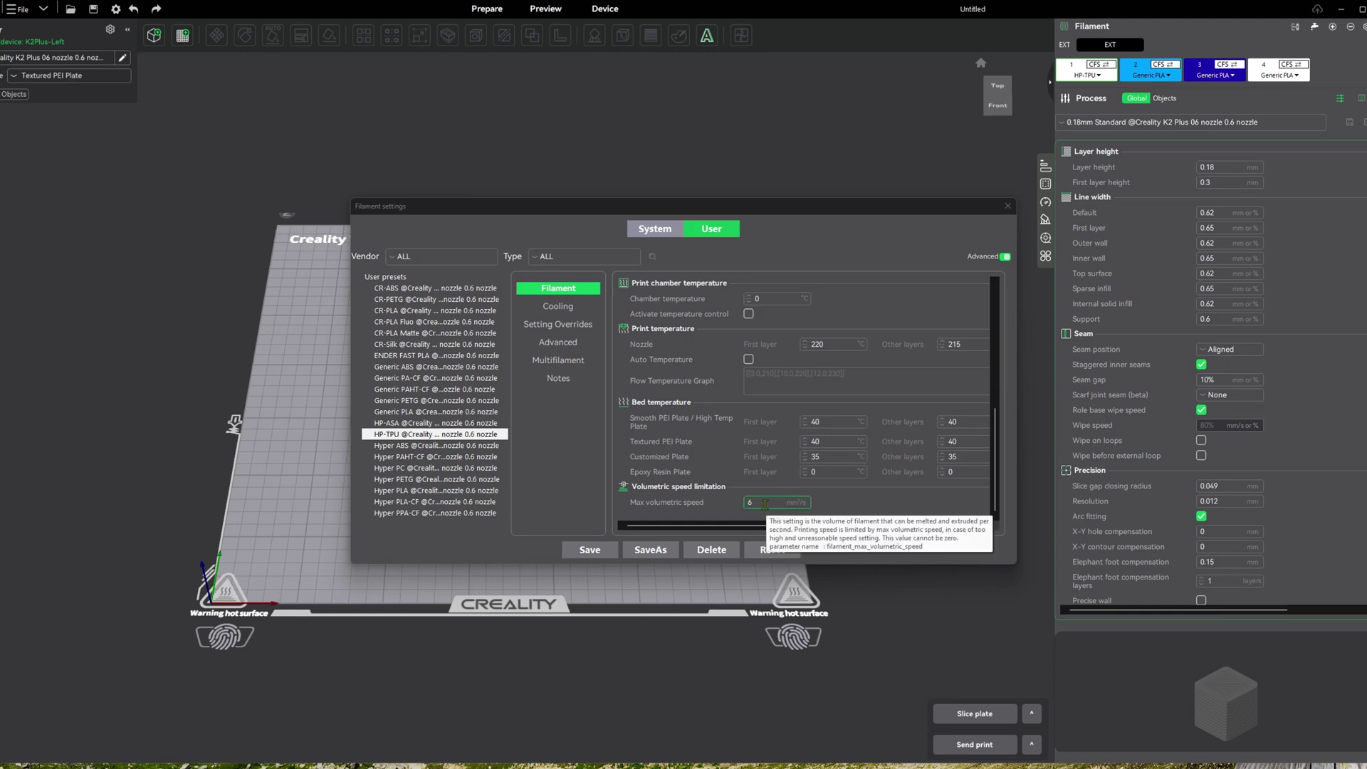
double_click(765, 506)
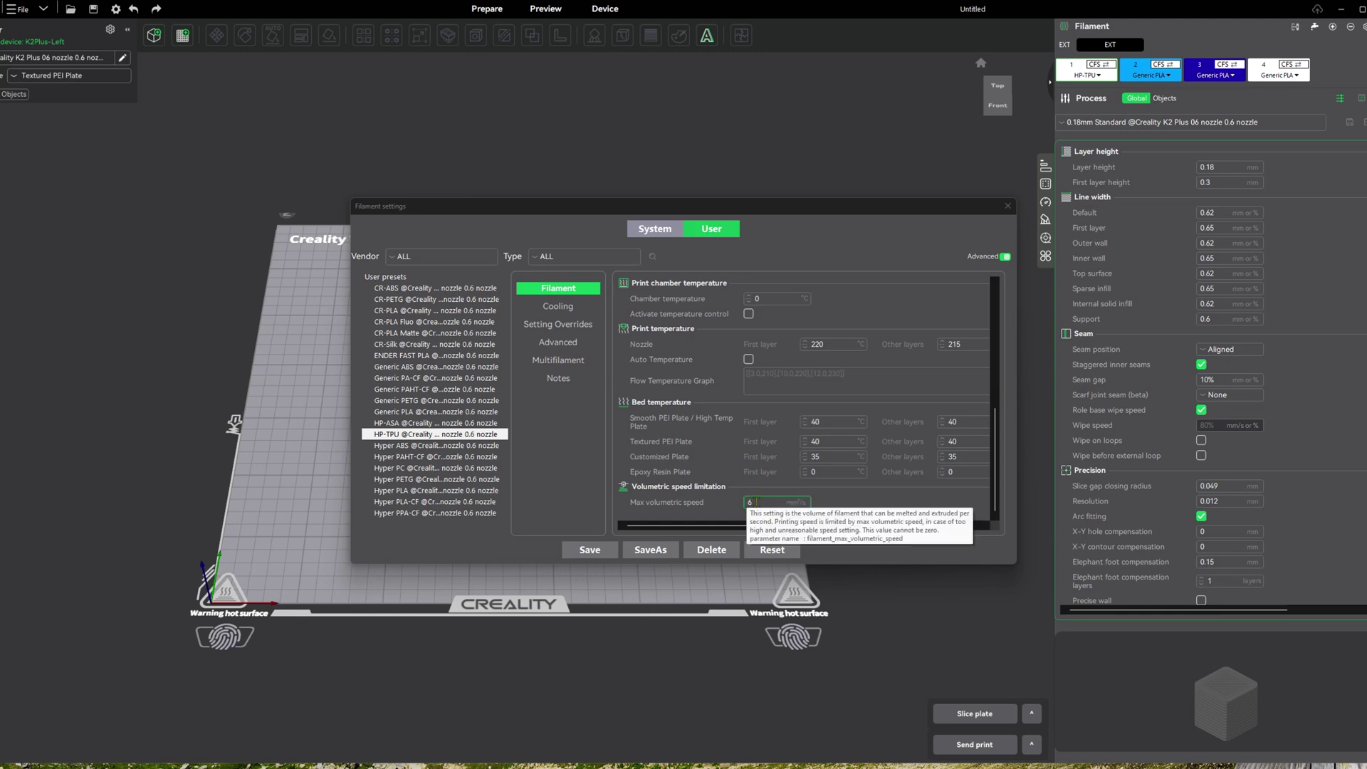
text(4)
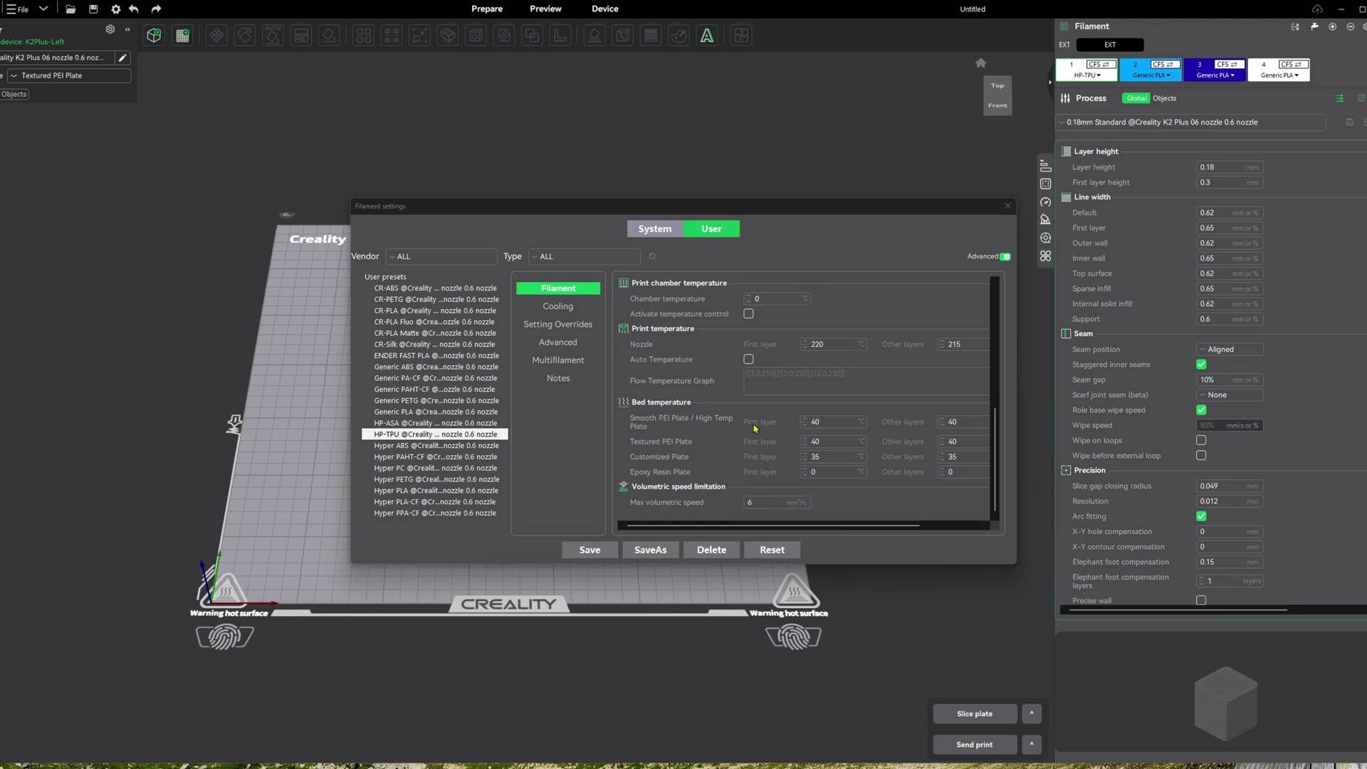
scroll(855, 435, up, 1)
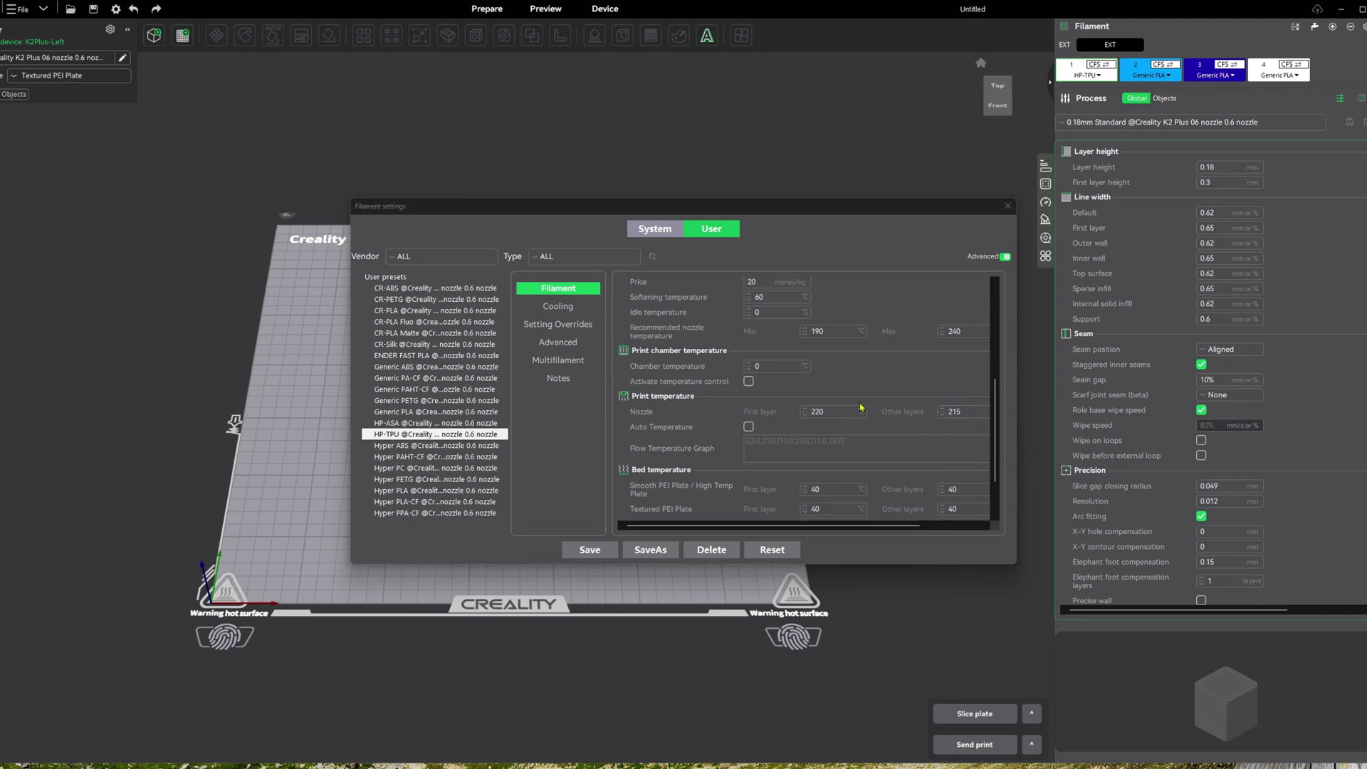
scroll(725, 391, up, 2)
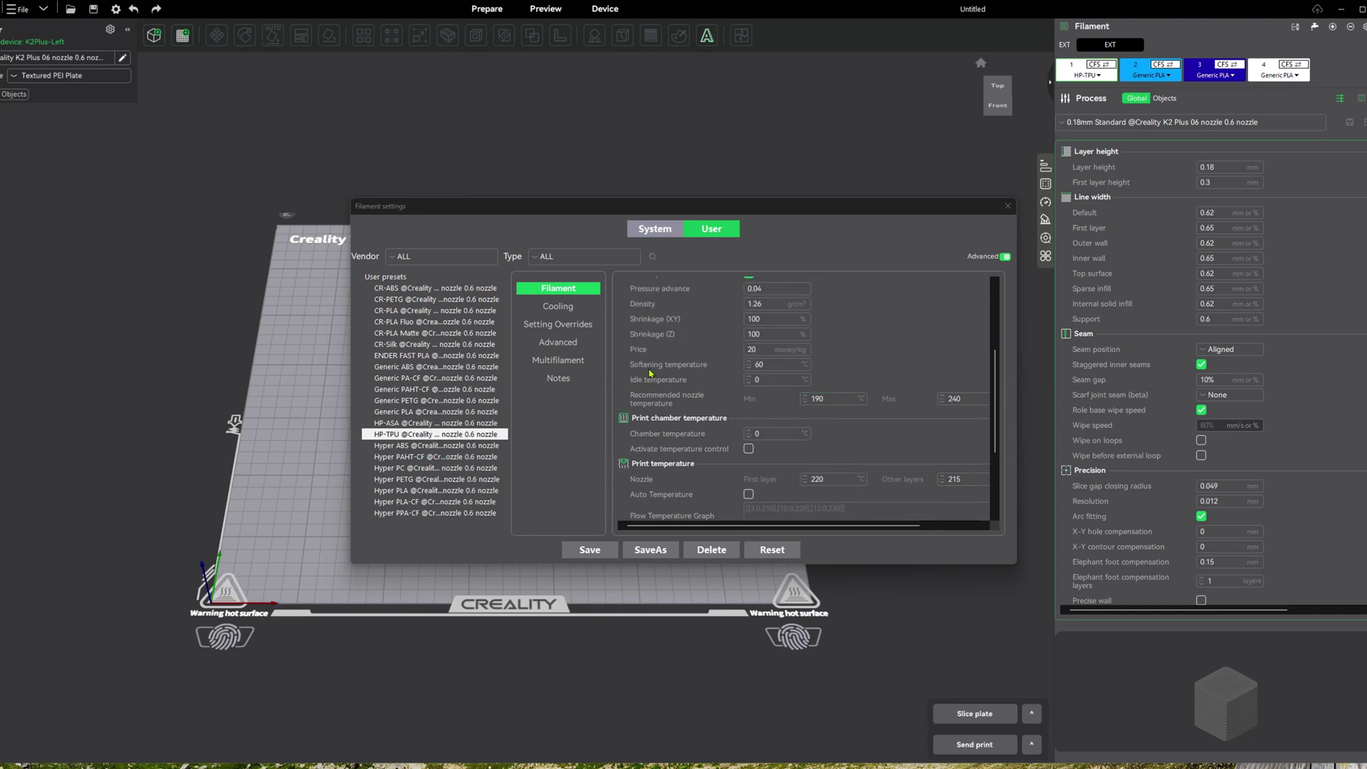
scroll(649, 371, up, 3)
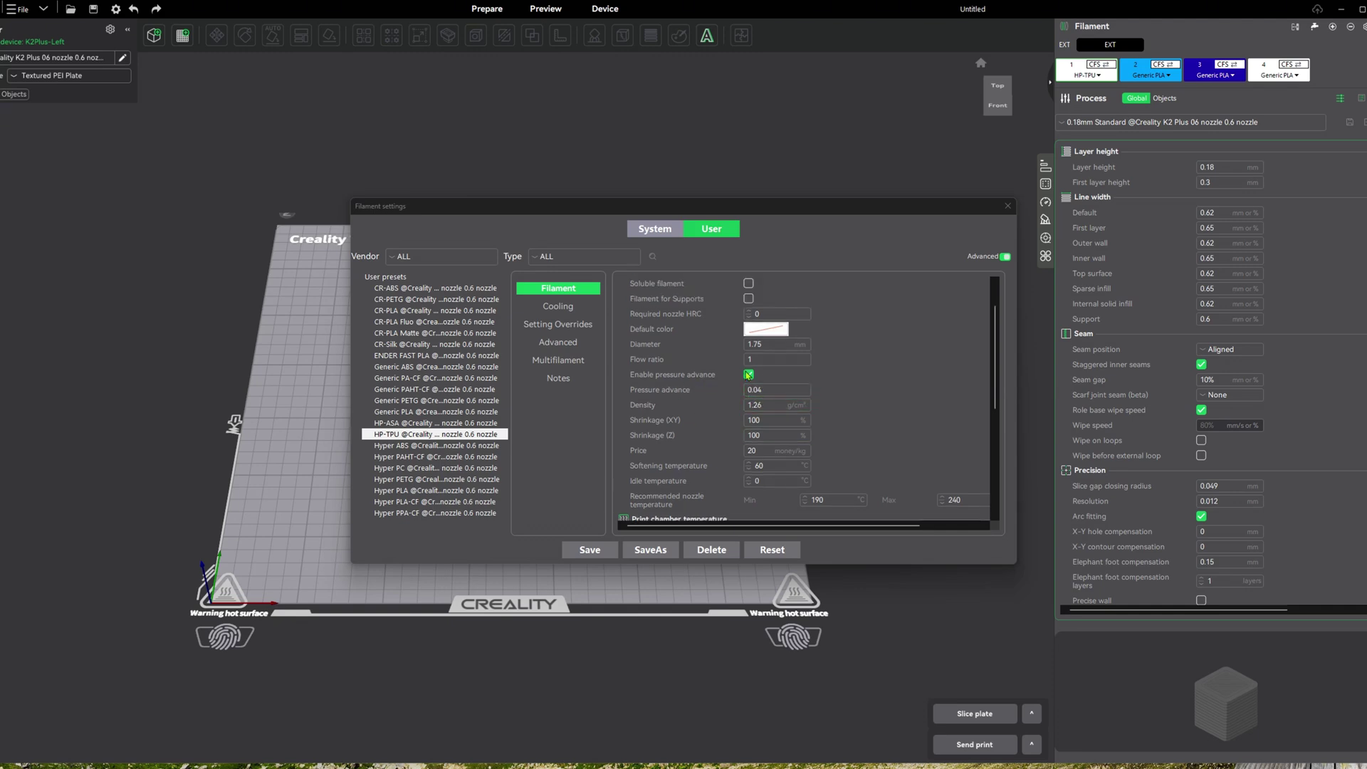
scroll(723, 388, up, 2)
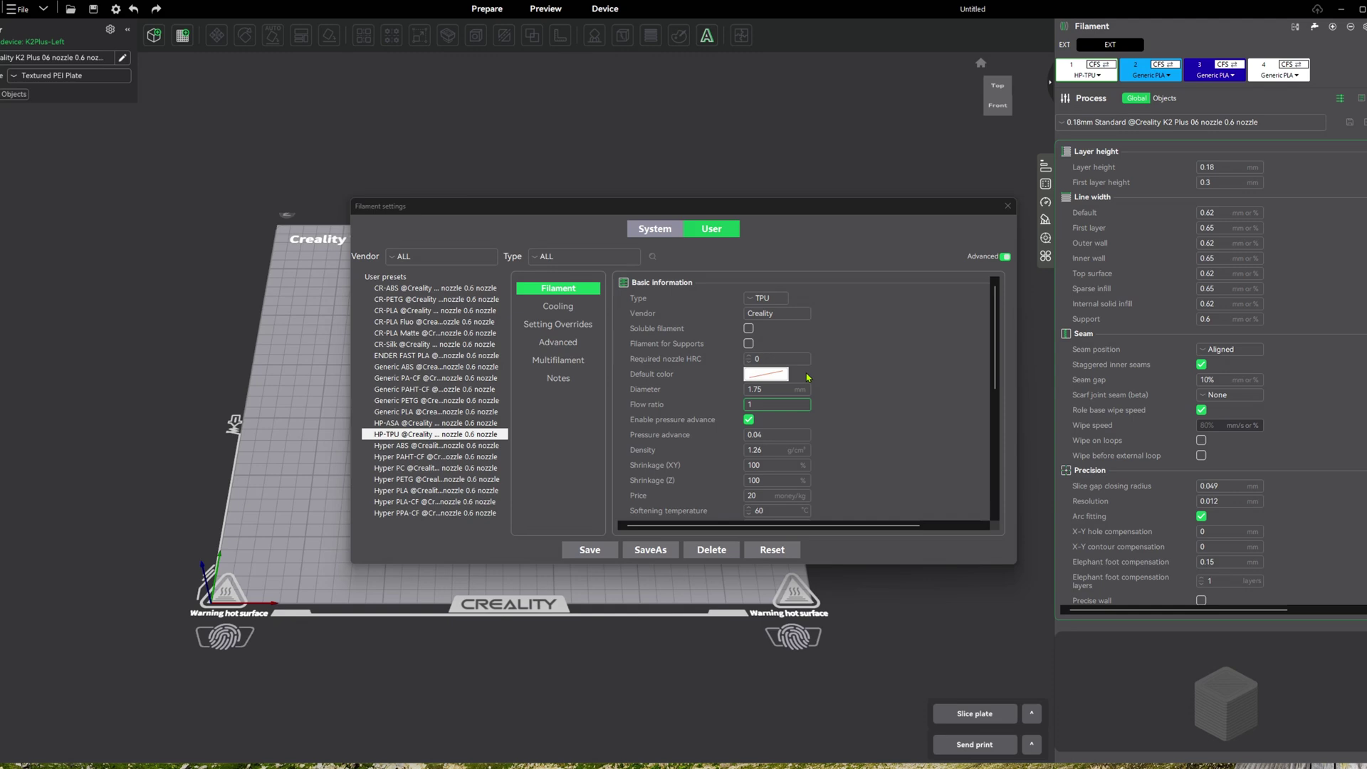
Set full fan speed at layer 5, with fan speed thresholds of 30% minimum and 40% maximum.
click(556, 312)
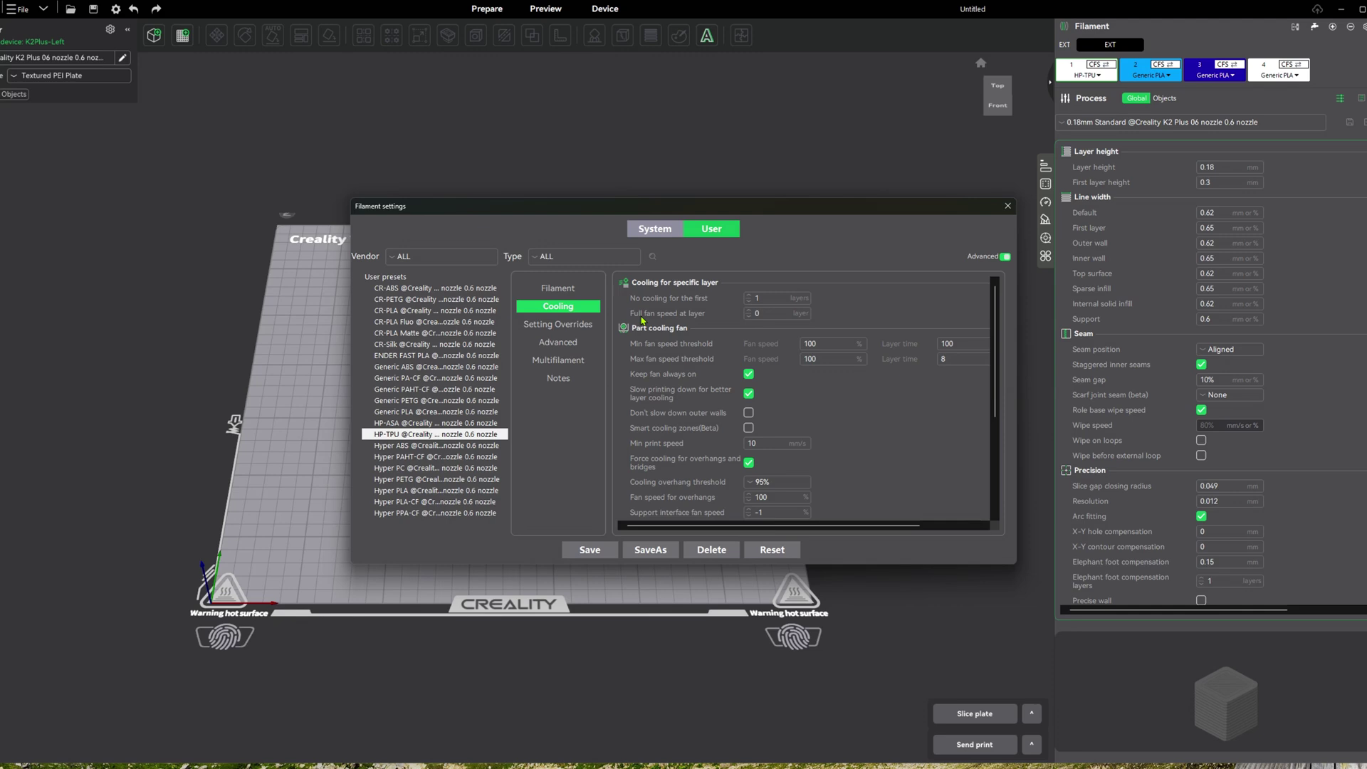
mouse_move(649, 318)
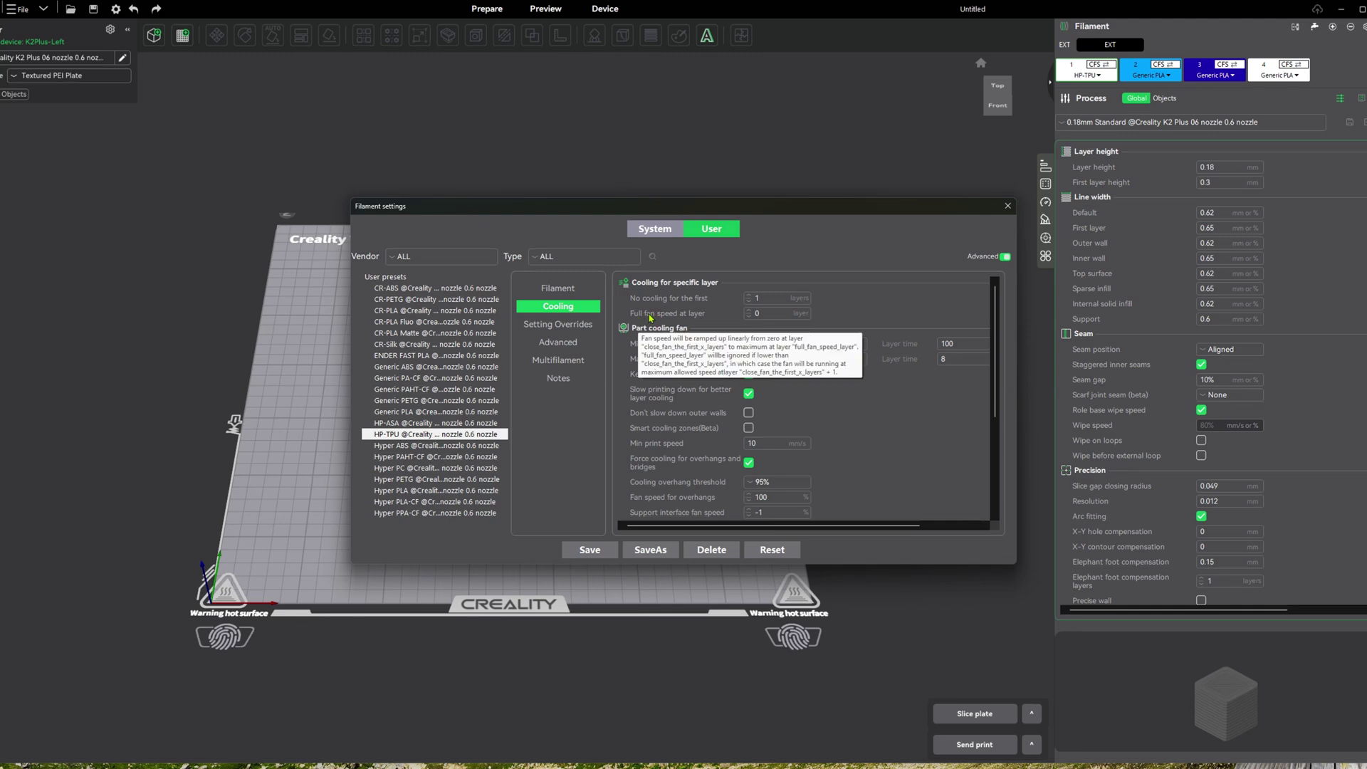
click(752, 312)
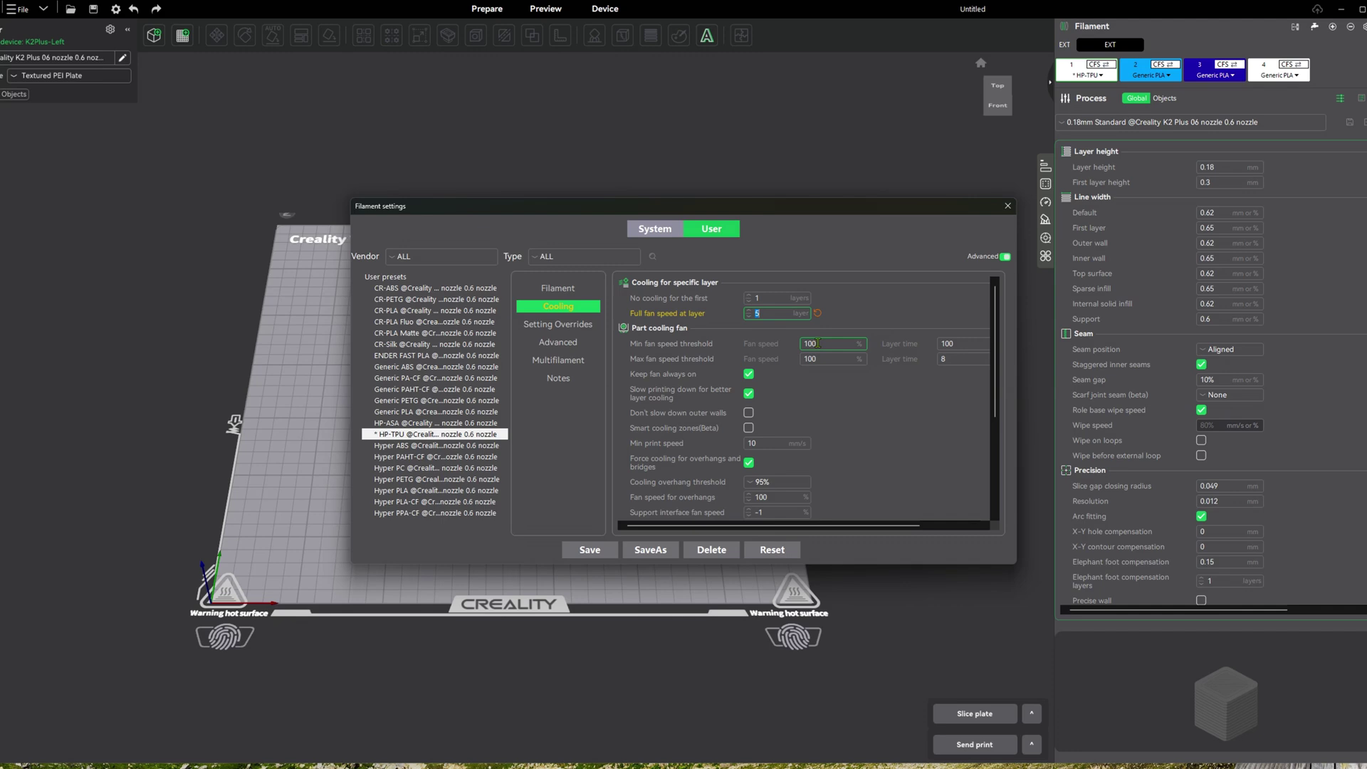
double_click(818, 343)
text(30)
double_click(816, 359)
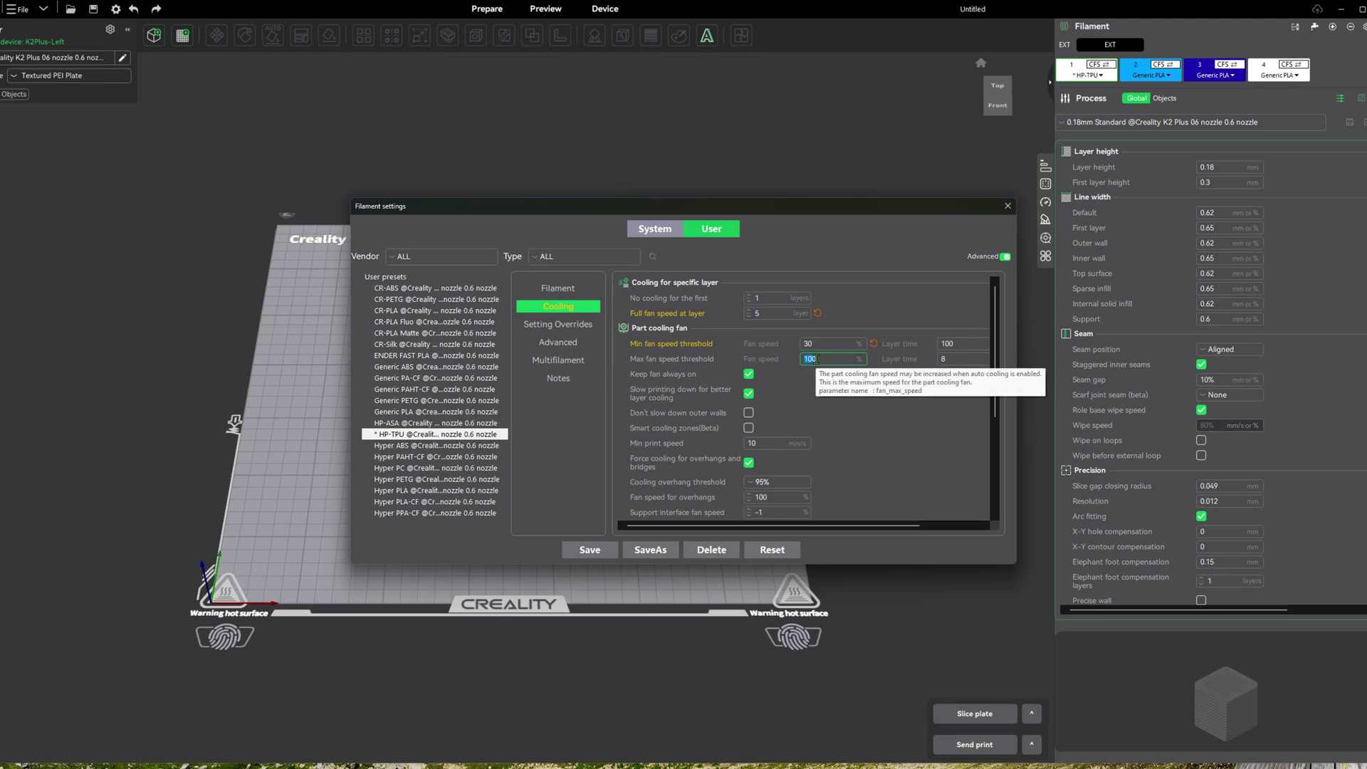
text(40)
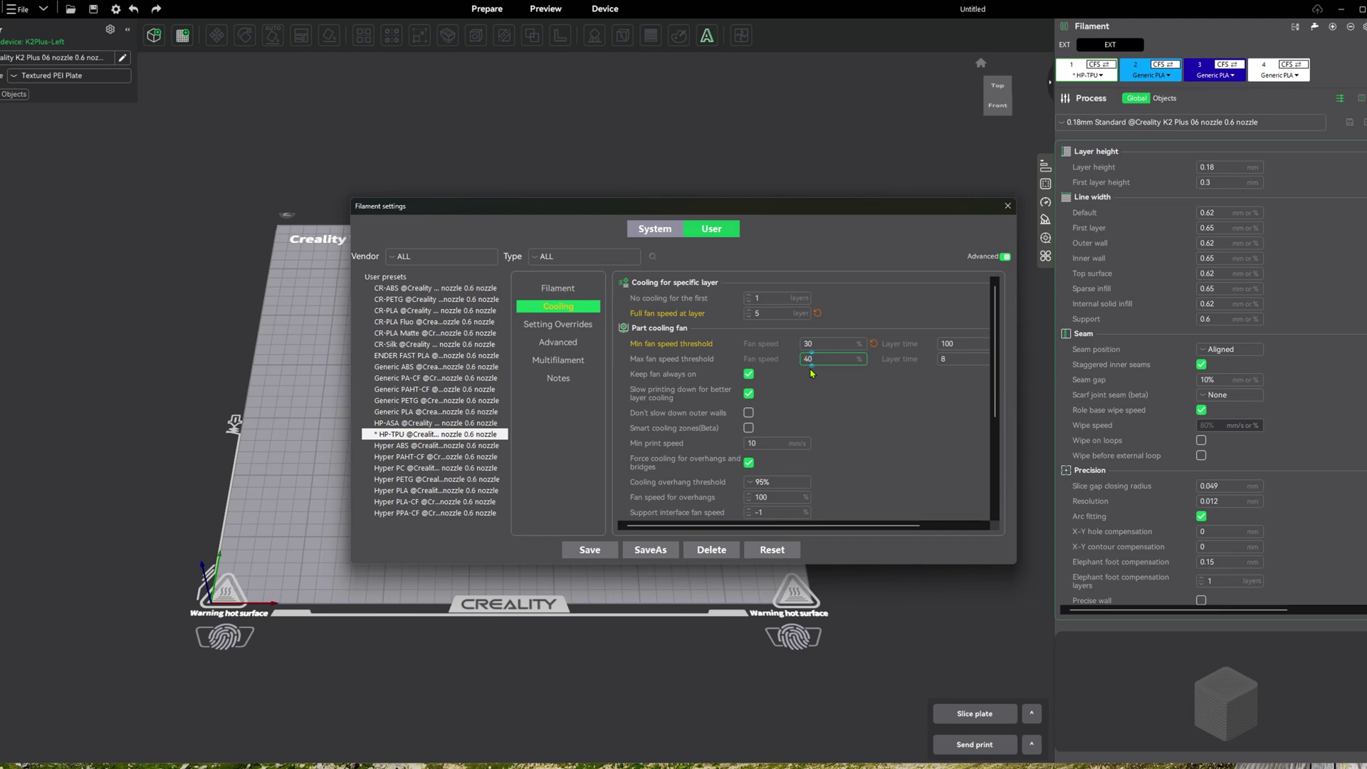
Scroll past the remaining cooling settings and bring up the Setting Overrides page.
scroll(814, 387, down, 2)
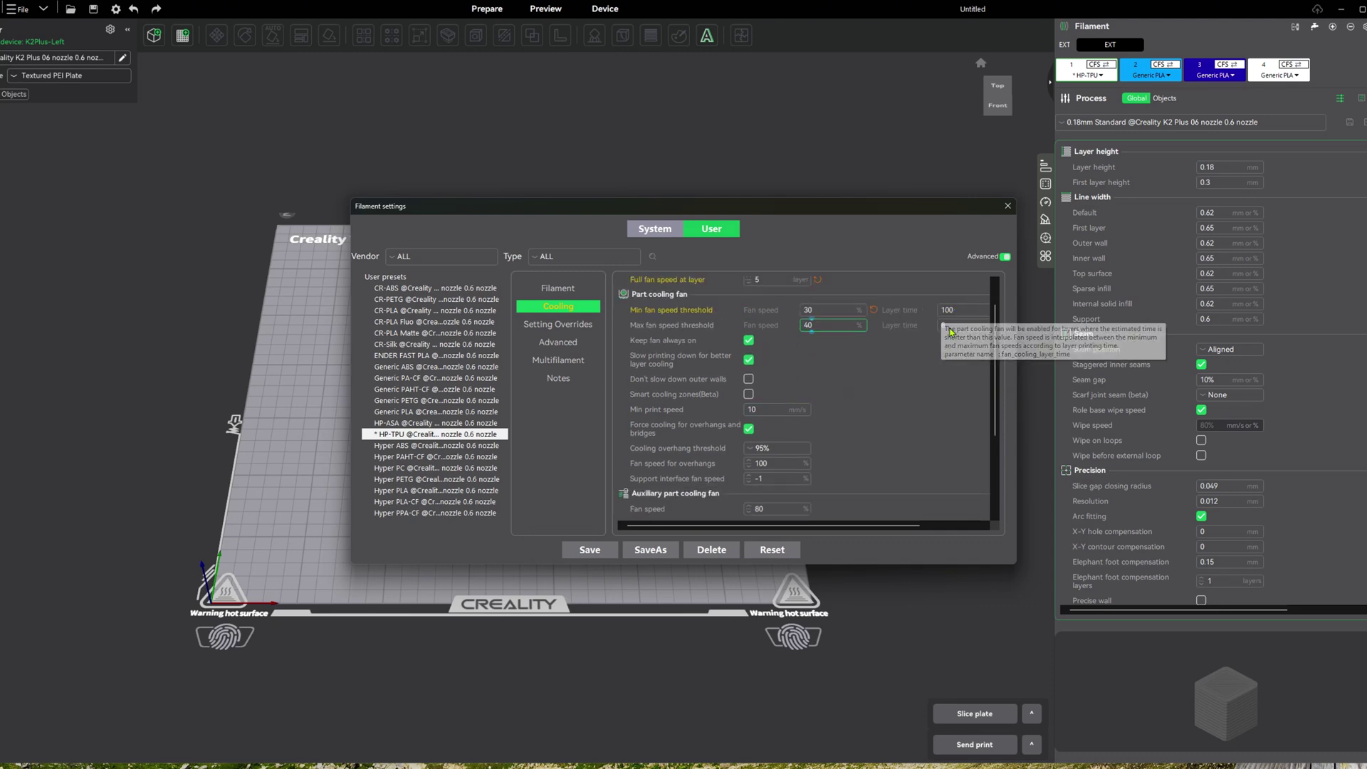
scroll(784, 425, down, 4)
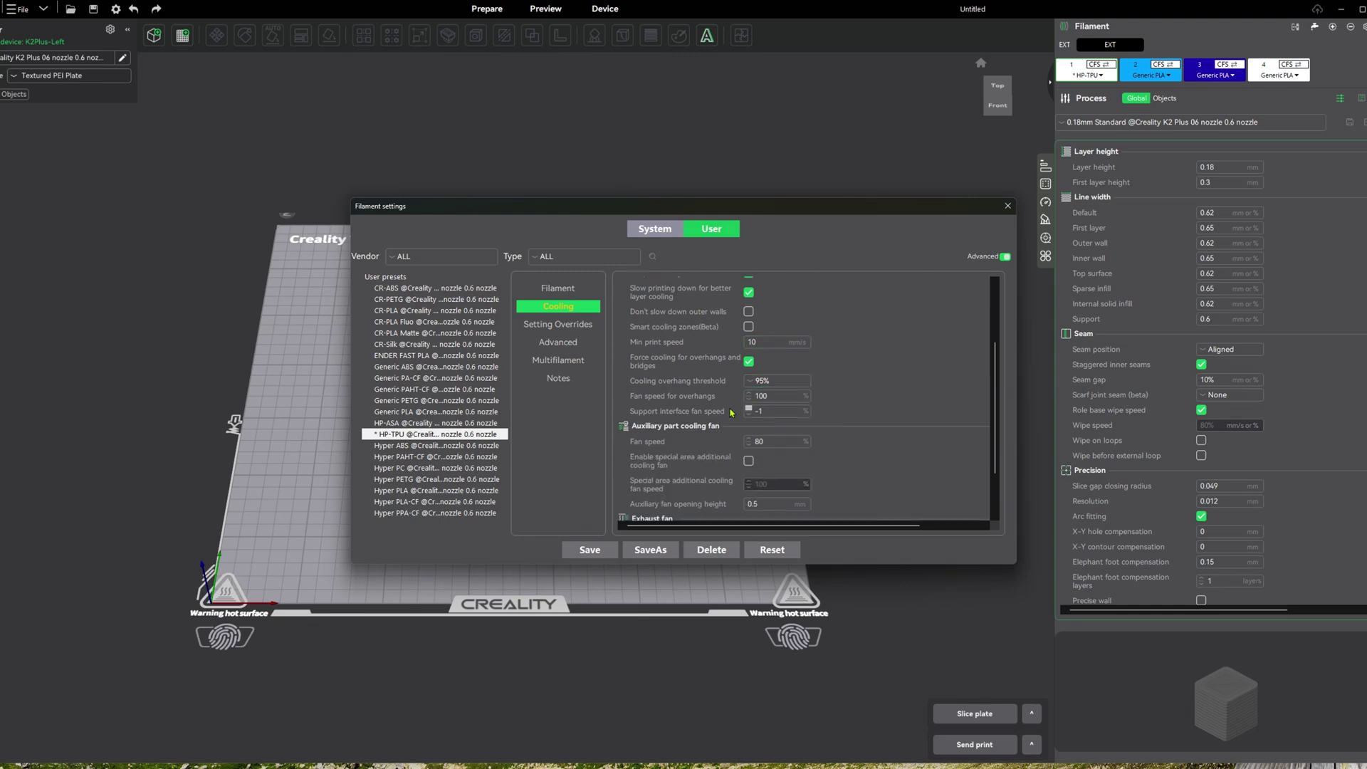
scroll(759, 408, down, 2)
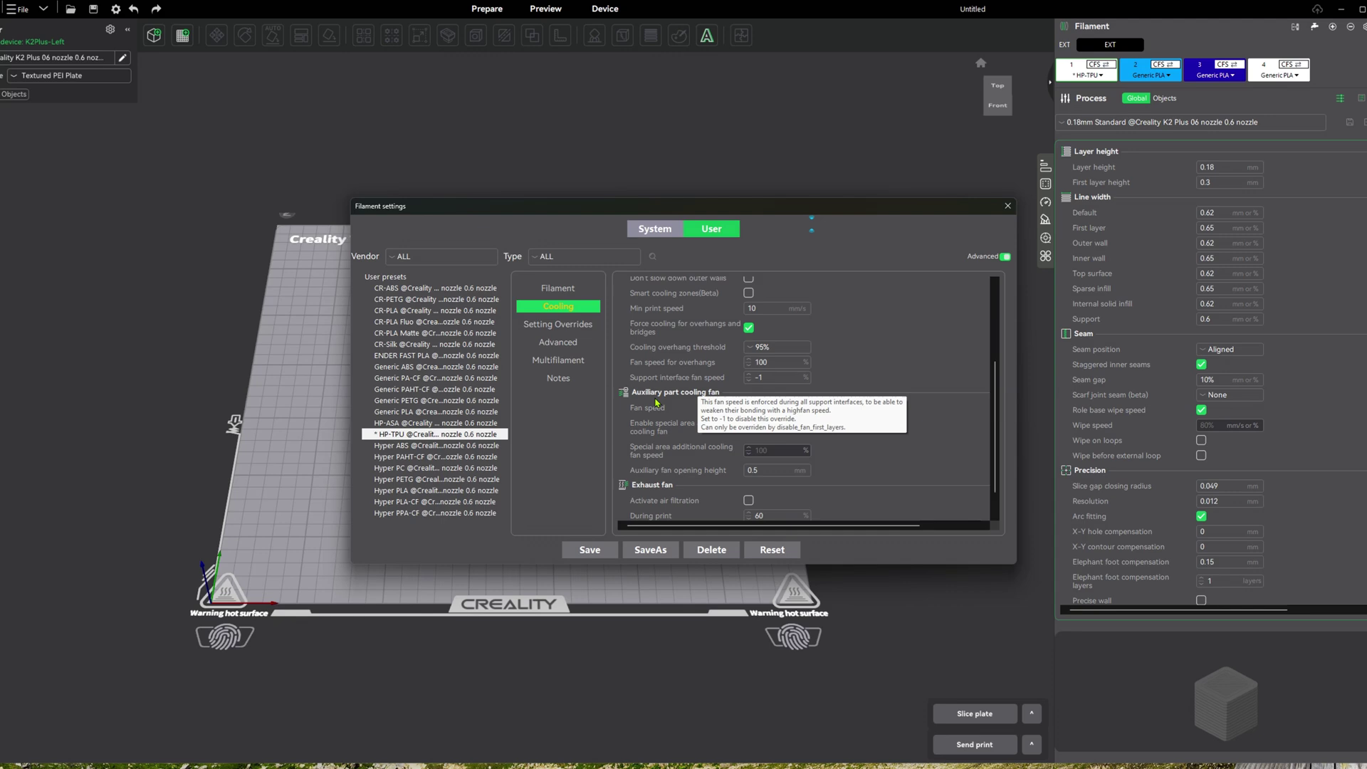
scroll(736, 427, down, 2)
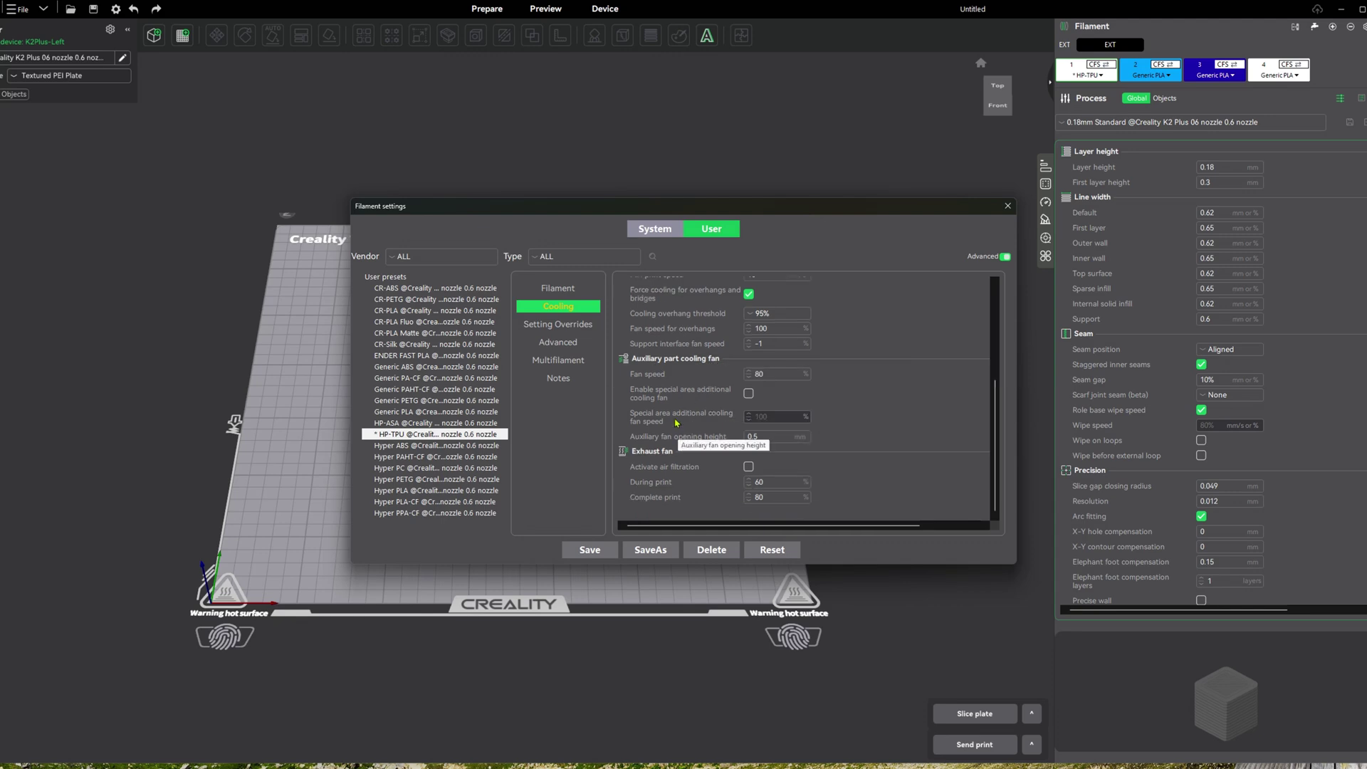
click(551, 328)
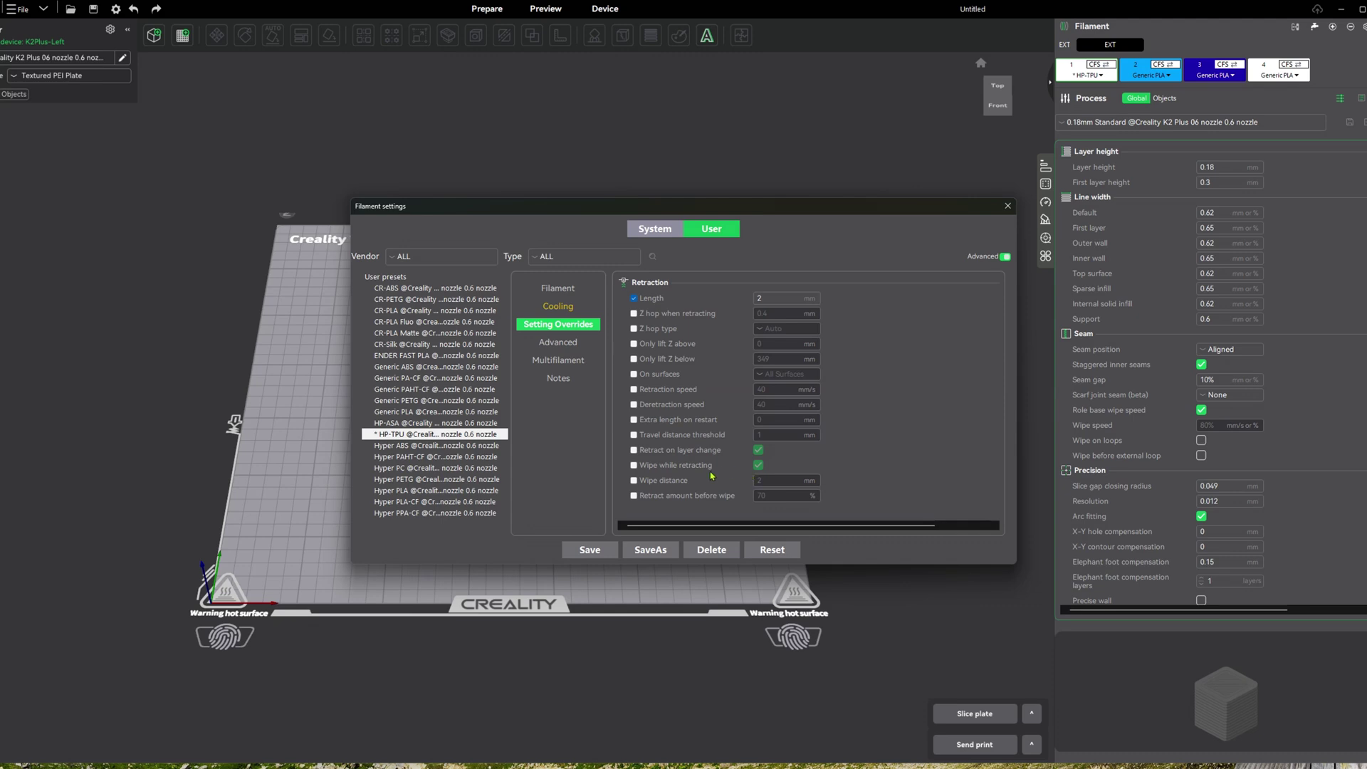
Override Retract on layer change and Wipe while retracting to off, leaving Wipe distance unoverridden.
mouse_move(673, 486)
click(633, 450)
click(758, 449)
click(633, 465)
click(758, 465)
click(634, 481)
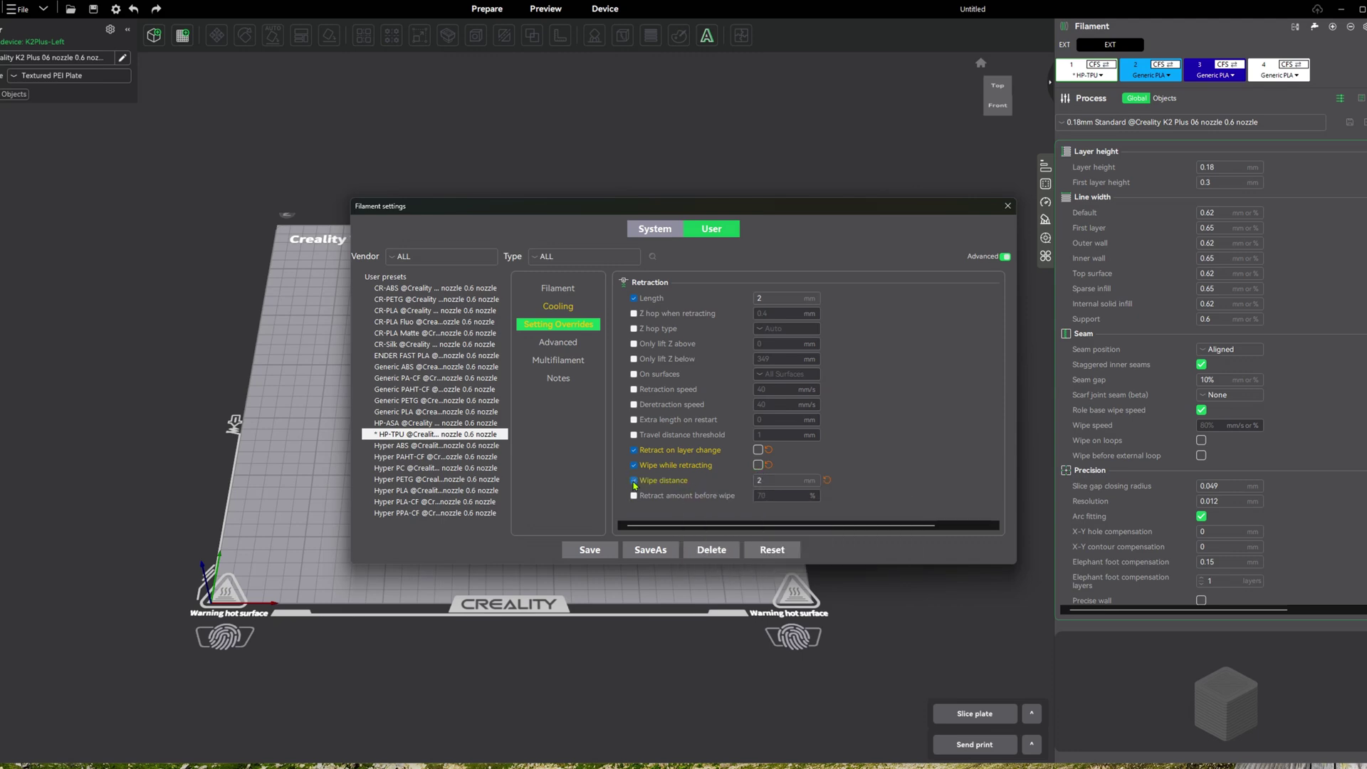
click(633, 481)
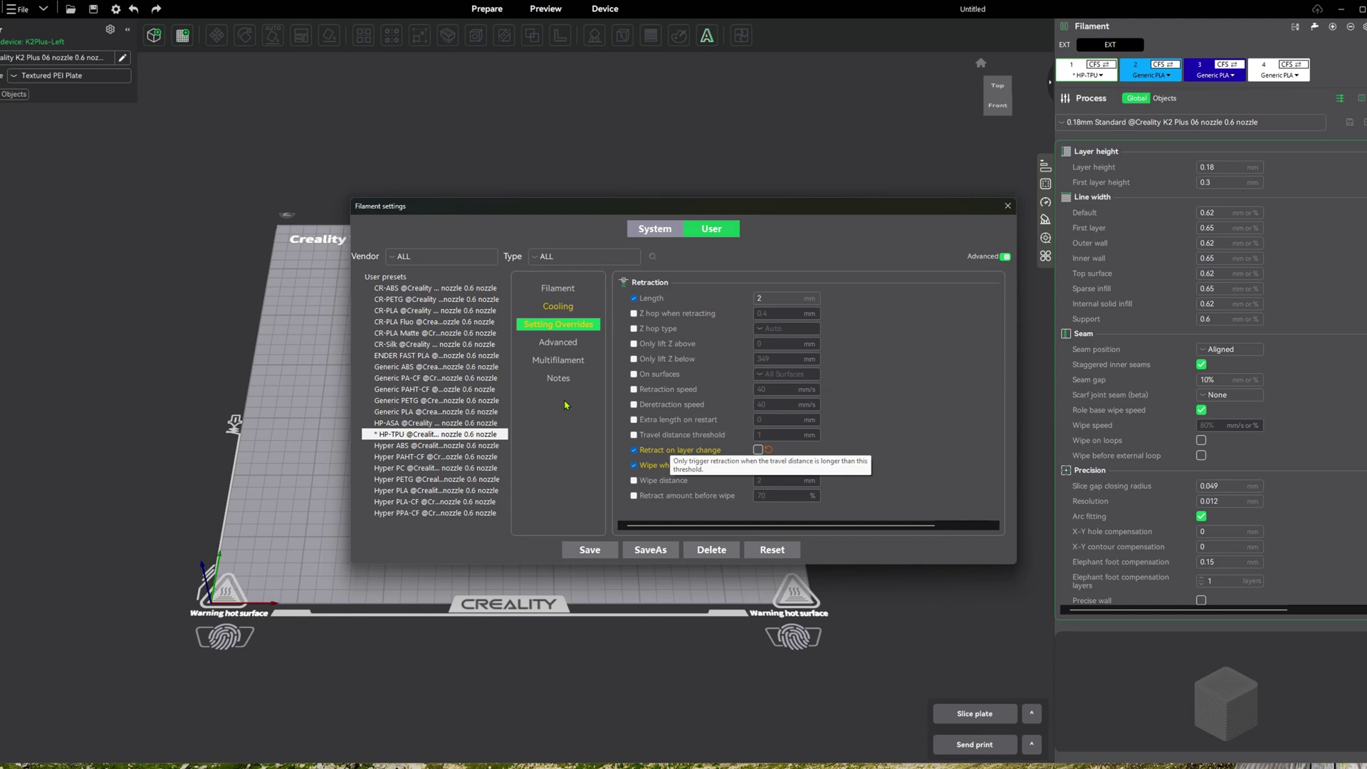
Look over the Advanced, Multifilament and Notes pages, then scroll through the Filament page.
click(557, 346)
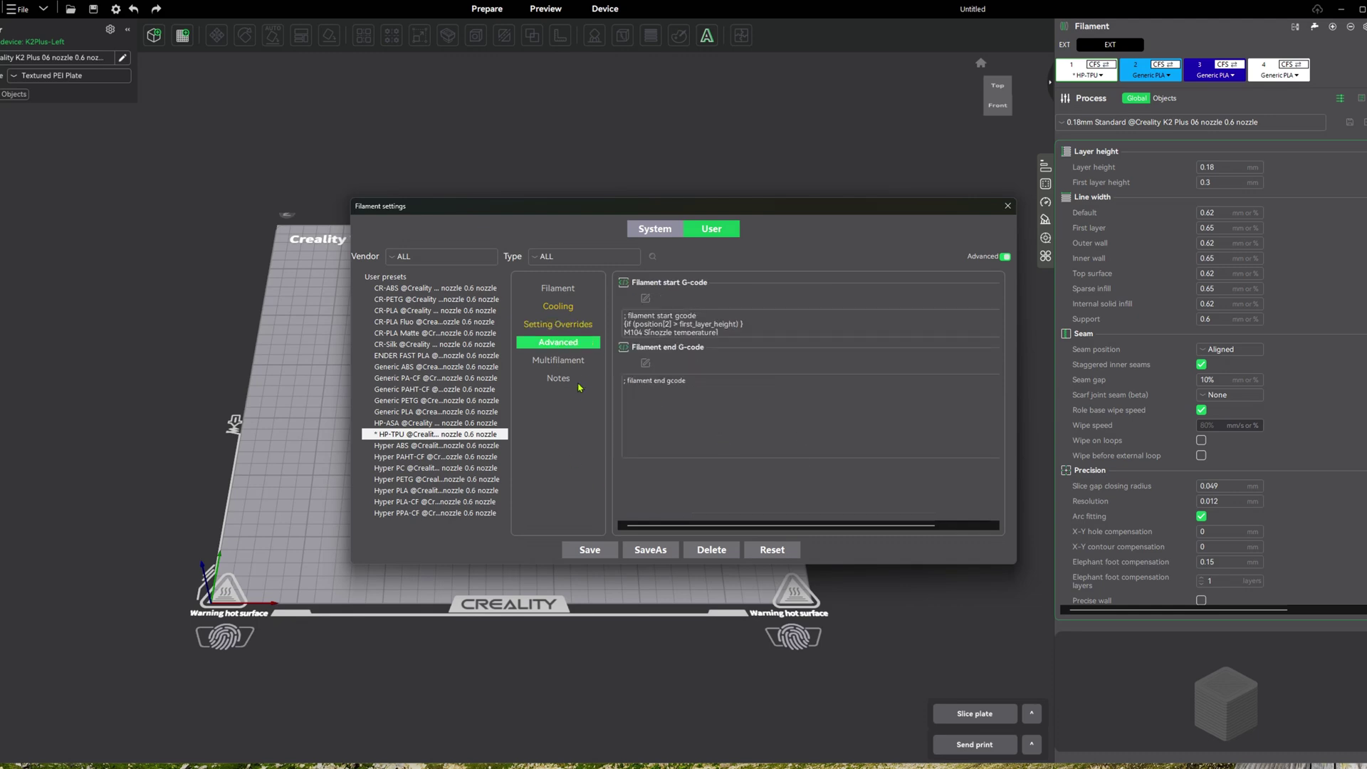
click(573, 361)
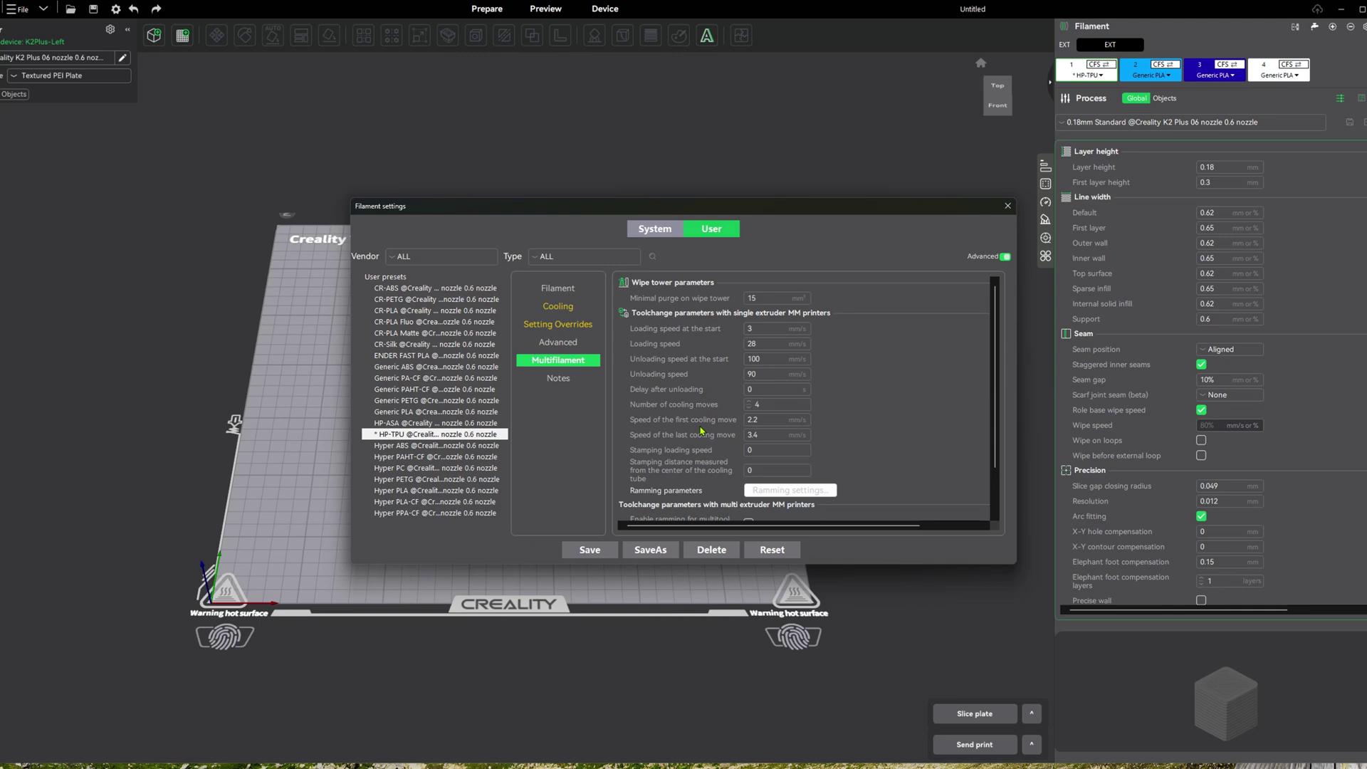
click(559, 383)
click(557, 289)
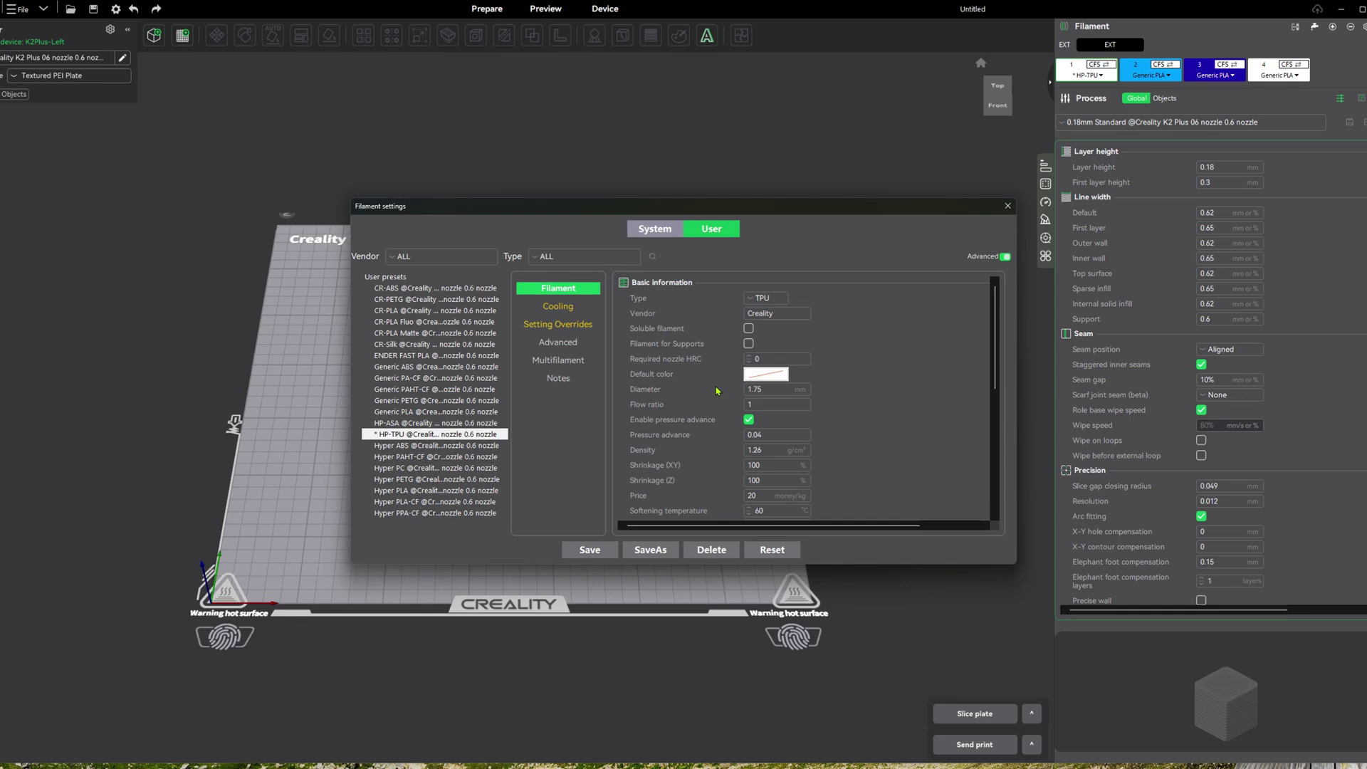
scroll(686, 356, down, 5)
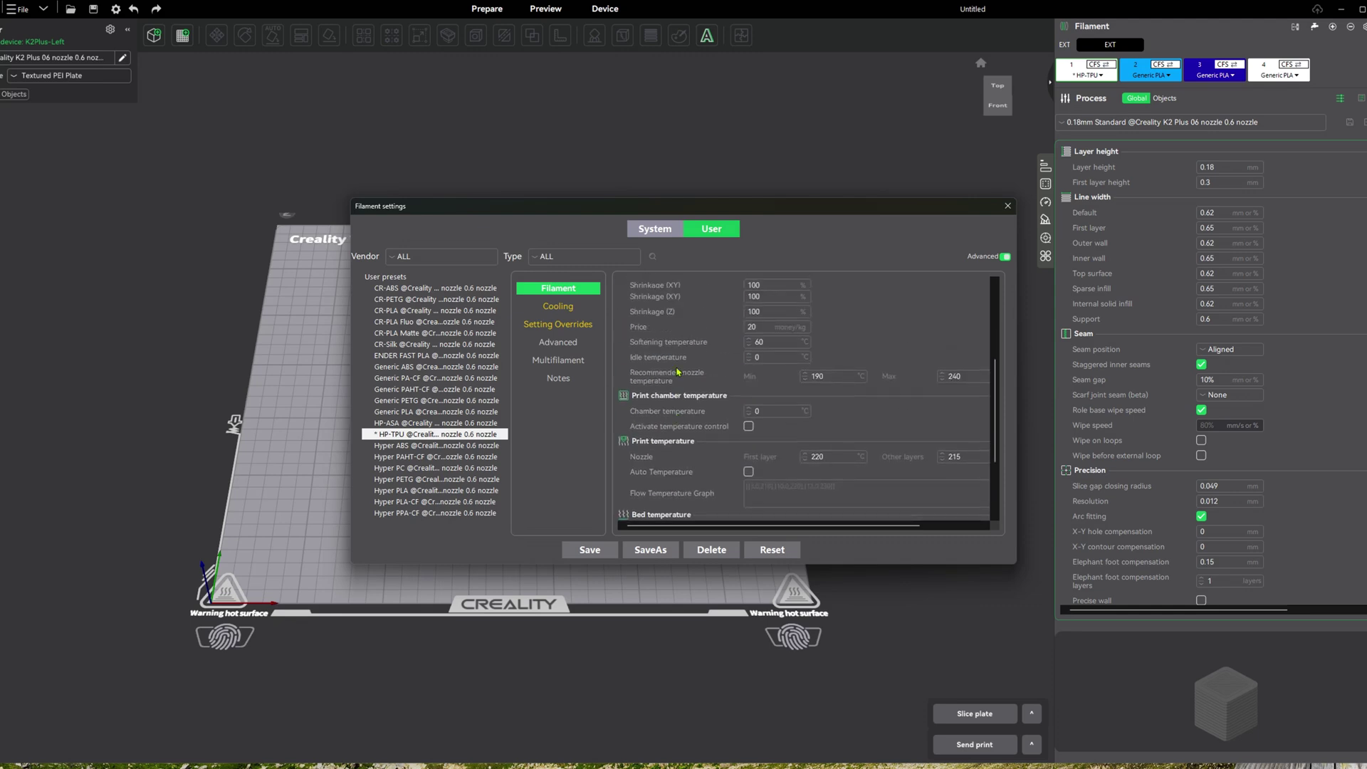
scroll(677, 369, down, 5)
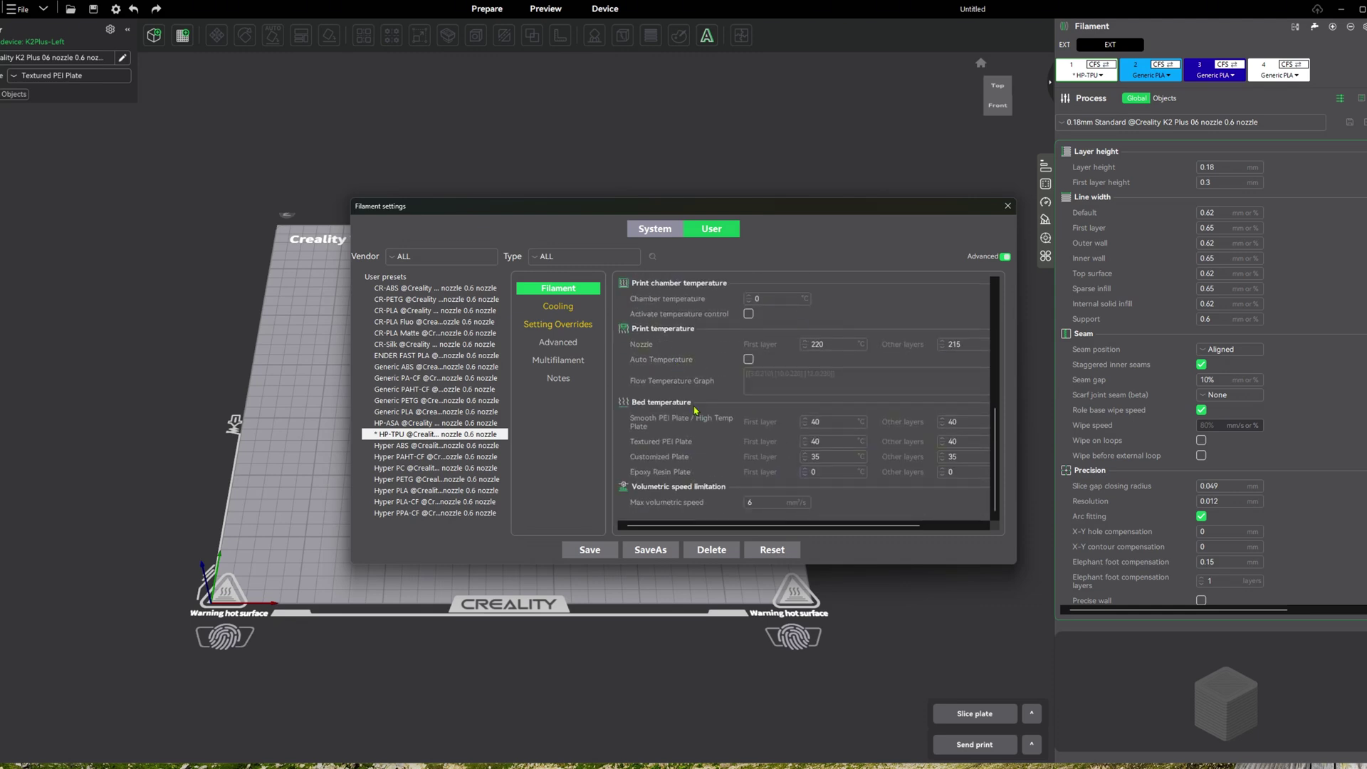
scroll(695, 410, up, 10)
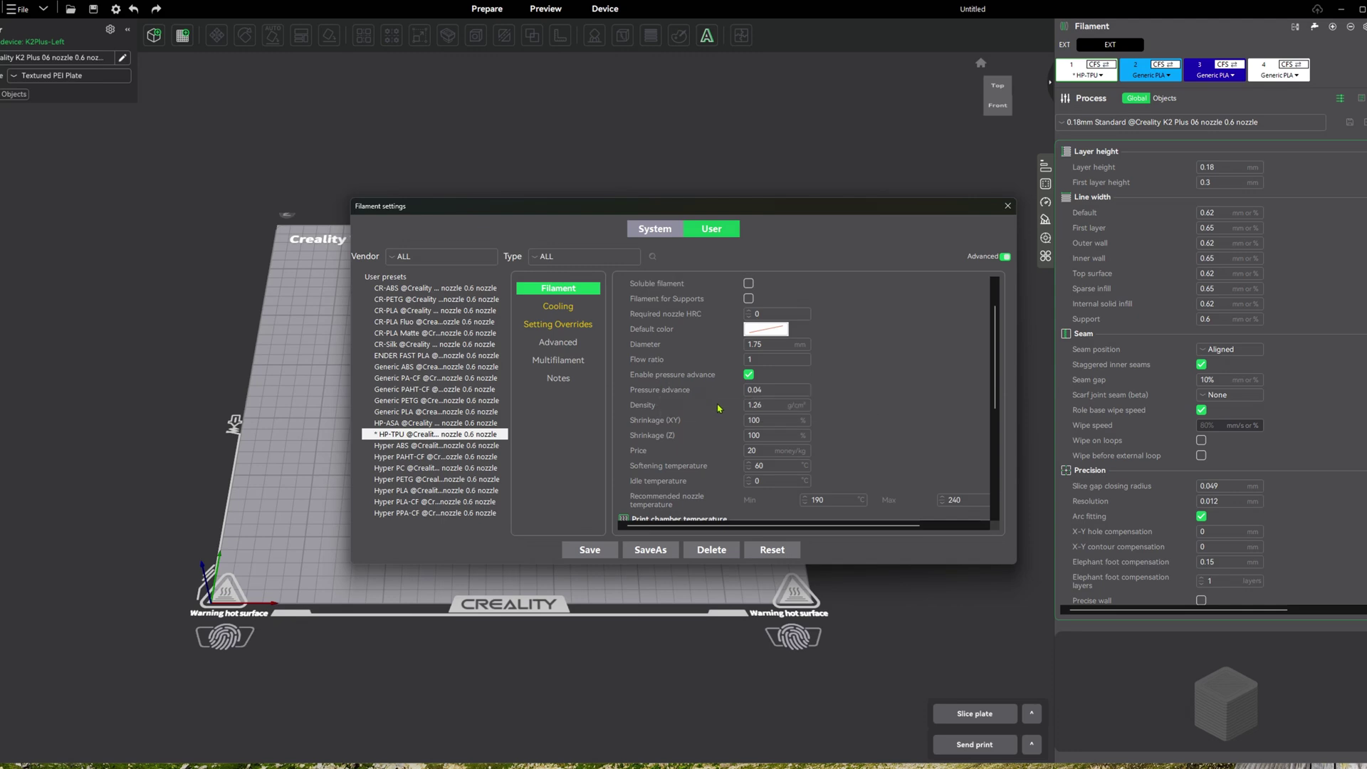